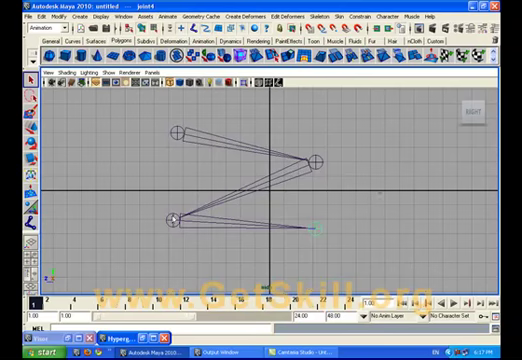
Confirm the Joint Tool settings show Orientation None, then close the settings
{"action": "double_click", "coordinate": [31, 222]}
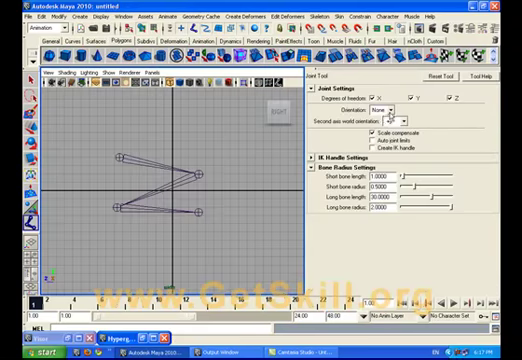
{"action": "key", "text": "ctrl+shift+t"}
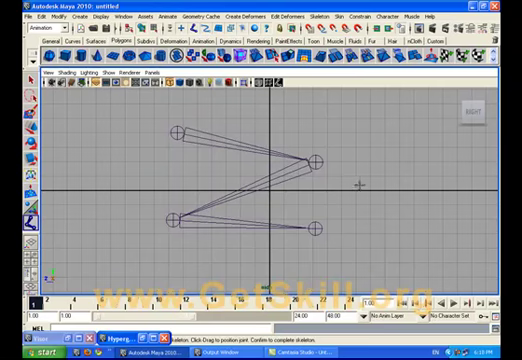
Select the zigzag chain in the maximized perspective view and tumble around it, including from a low angle
{"action": "key", "text": "space"}
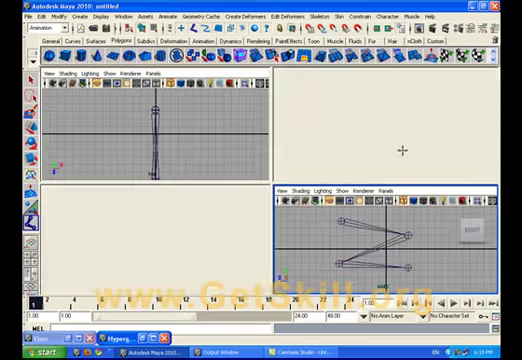
{"action": "key", "text": "space"}
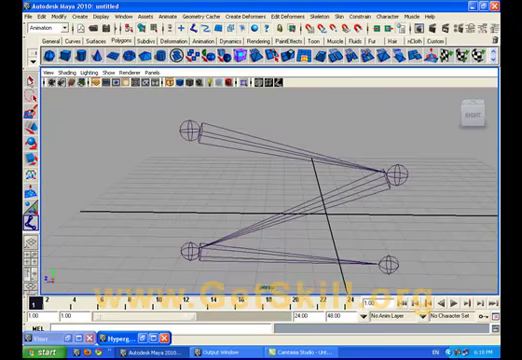
{"action": "left_click", "coordinate": [257, 207]}
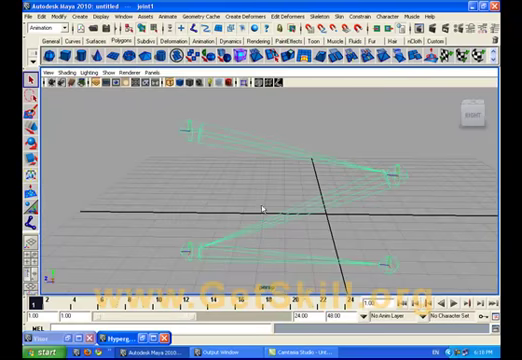
{"action": "mouse_move", "coordinate": [262, 210]}
{"action": "left_mouse_down", "text": "alt"}
{"action": "mouse_move", "coordinate": [166, 180]}
{"action": "mouse_move", "coordinate": [264, 213]}
{"action": "left_mouse_up", "text": "alt"}
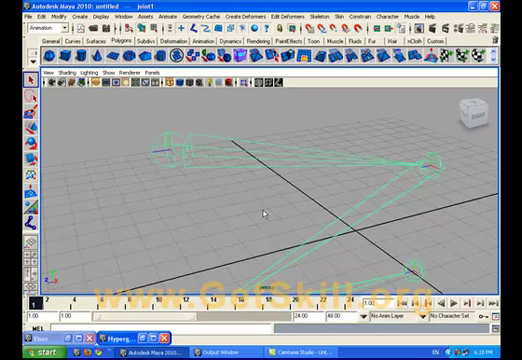
{"action": "mouse_move", "coordinate": [263, 210]}
{"action": "left_mouse_down", "text": "alt"}
{"action": "mouse_move", "coordinate": [310, 210]}
{"action": "mouse_move", "coordinate": [228, 225]}
{"action": "left_mouse_up", "text": "alt"}
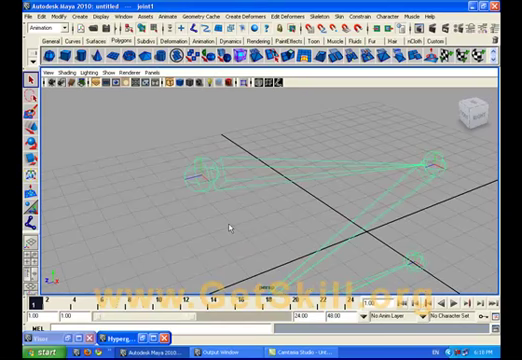
{"action": "left_click_drag", "start_coordinate": [373, 238], "coordinate": [297, 221], "text": "alt"}
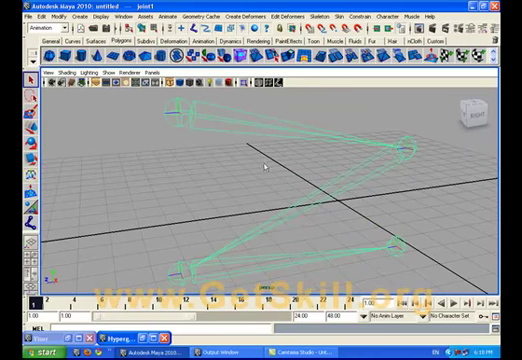
Set the Joint Tool Orientation to xyz and return to the four-view layout
{"action": "left_click", "coordinate": [31, 222]}
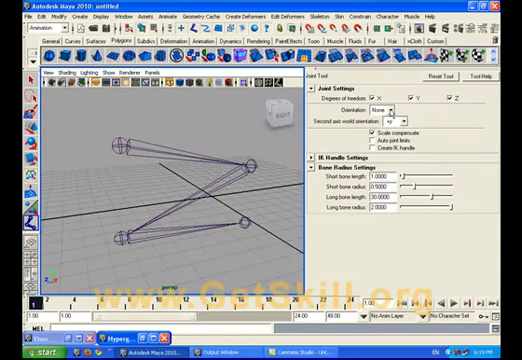
{"action": "left_click", "coordinate": [388, 111]}
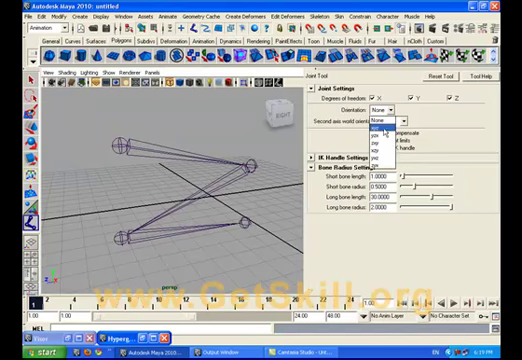
{"action": "left_click", "coordinate": [378, 128]}
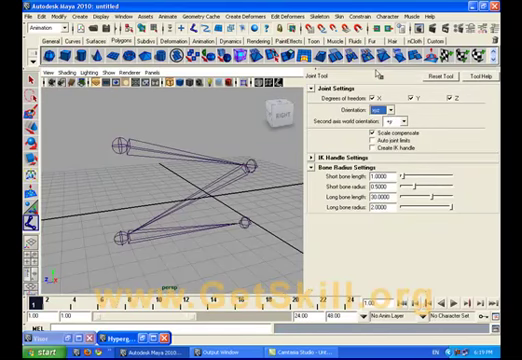
{"action": "key", "text": "space"}
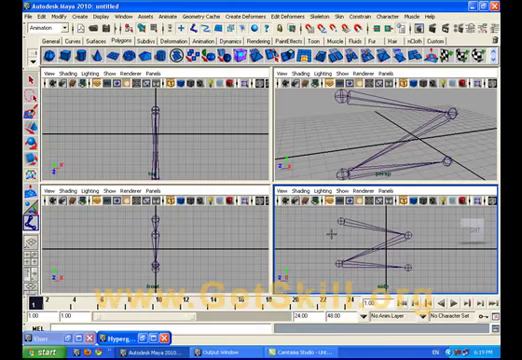
Draw the xyz-oriented chain in the maximized side view, then maximize the perspective view
{"action": "key", "text": "space"}
{"action": "middle_click_drag", "start_coordinate": [279, 183], "coordinate": [237, 193], "text": "alt"}
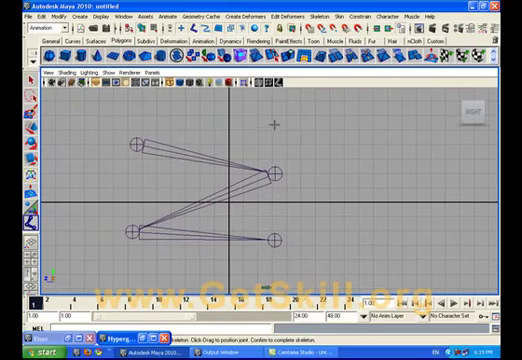
{"action": "left_click", "coordinate": [387, 153]}
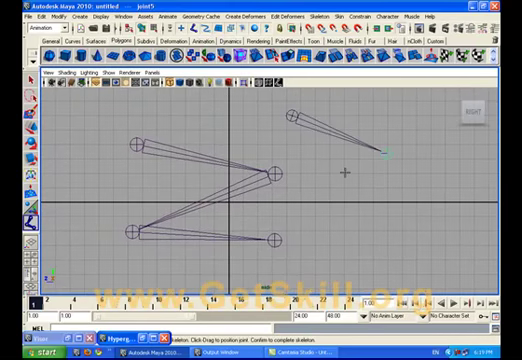
{"action": "left_click", "coordinate": [297, 207]}
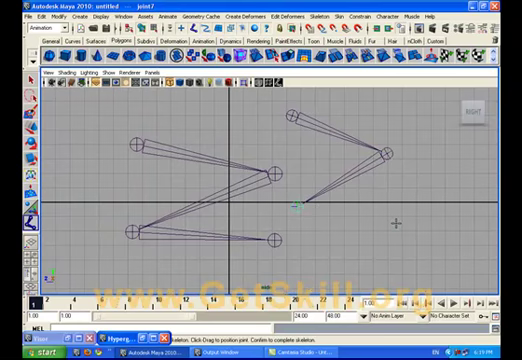
{"action": "left_click", "coordinate": [397, 220]}
{"action": "key", "text": "Return"}
{"action": "key", "text": "space"}
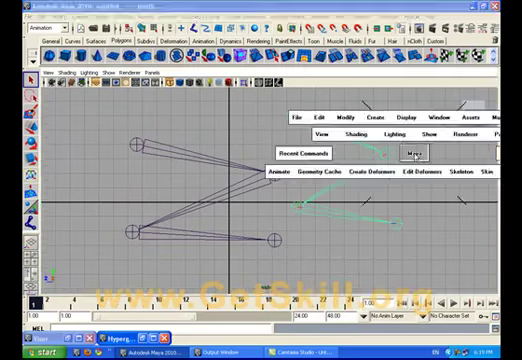
{"action": "key", "text": "space"}
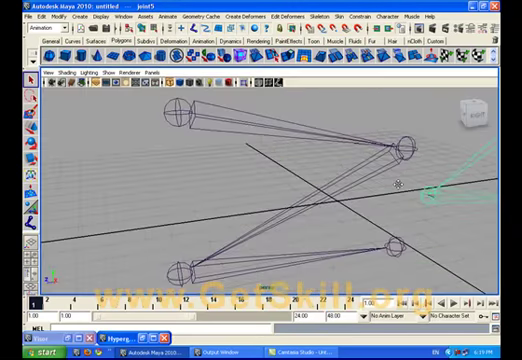
Orbit around both chains, then closely around the second chain's root joint, including from below
{"action": "mouse_move", "coordinate": [397, 183]}
{"action": "left_mouse_down", "text": "alt"}
{"action": "mouse_move", "coordinate": [285, 235]}
{"action": "mouse_move", "coordinate": [331, 211]}
{"action": "mouse_move", "coordinate": [297, 182]}
{"action": "mouse_move", "coordinate": [231, 186]}
{"action": "mouse_move", "coordinate": [278, 229]}
{"action": "mouse_move", "coordinate": [221, 226]}
{"action": "mouse_move", "coordinate": [246, 153]}
{"action": "mouse_move", "coordinate": [230, 232]}
{"action": "mouse_move", "coordinate": [234, 204]}
{"action": "mouse_move", "coordinate": [243, 189]}
{"action": "mouse_move", "coordinate": [206, 216]}
{"action": "left_mouse_up", "text": "alt"}
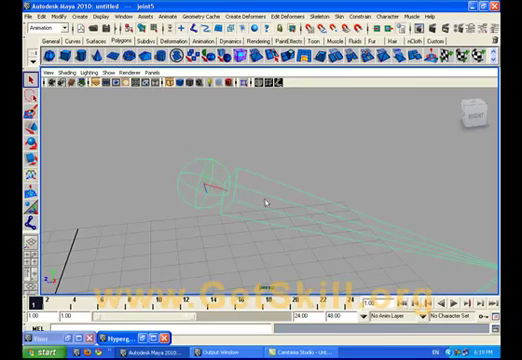
{"action": "left_click_drag", "start_coordinate": [299, 204], "coordinate": [195, 201], "text": "alt"}
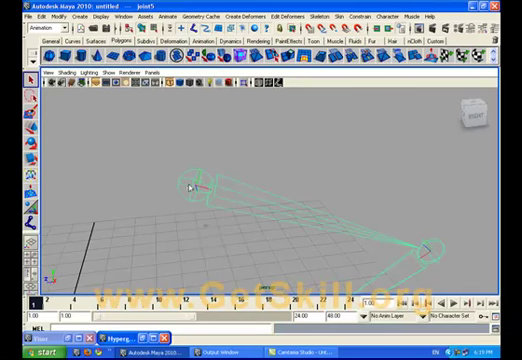
{"action": "mouse_move", "coordinate": [186, 206]}
{"action": "left_mouse_down", "text": "alt"}
{"action": "mouse_move", "coordinate": [267, 218]}
{"action": "mouse_move", "coordinate": [214, 209]}
{"action": "left_mouse_up", "text": "alt"}
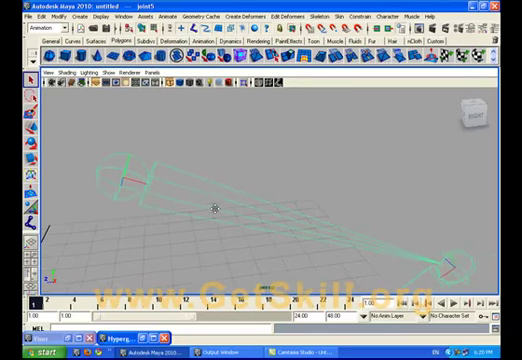
{"action": "left_click_drag", "start_coordinate": [123, 195], "coordinate": [123, 190], "text": "alt"}
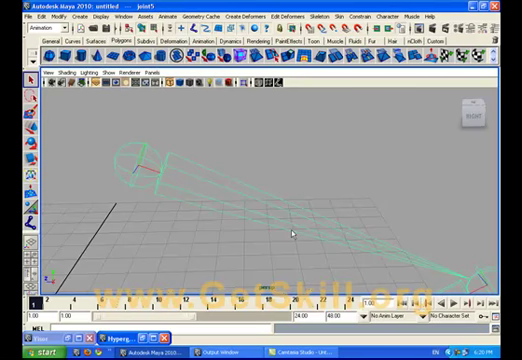
{"action": "mouse_move", "coordinate": [196, 214]}
{"action": "left_mouse_down", "text": "alt"}
{"action": "mouse_move", "coordinate": [129, 199]}
{"action": "mouse_move", "coordinate": [177, 197]}
{"action": "mouse_move", "coordinate": [270, 217]}
{"action": "left_mouse_up", "text": "alt"}
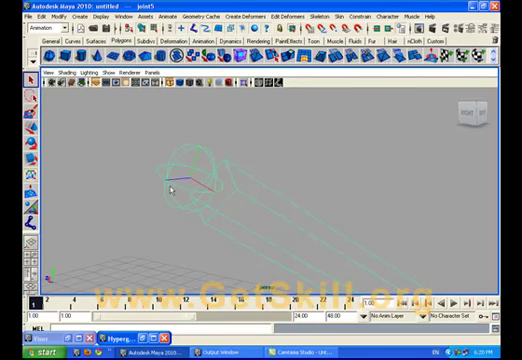
Frame the whole scene with A and tilt the view to compare both chains
{"action": "key", "text": "a"}
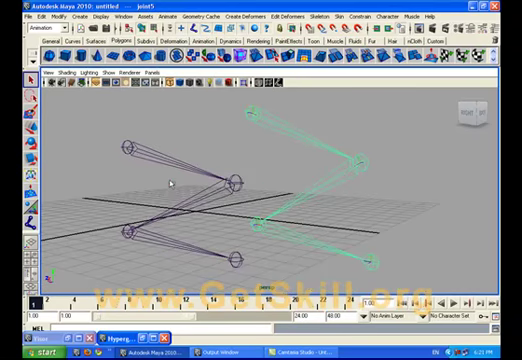
{"action": "left_click_drag", "start_coordinate": [170, 183], "coordinate": [168, 200], "text": "alt"}
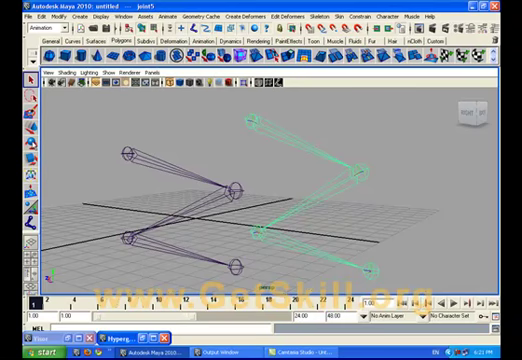
Rotate the green chain around joint5, then rotate its end joint, joint6
{"action": "left_click", "coordinate": [30, 145]}
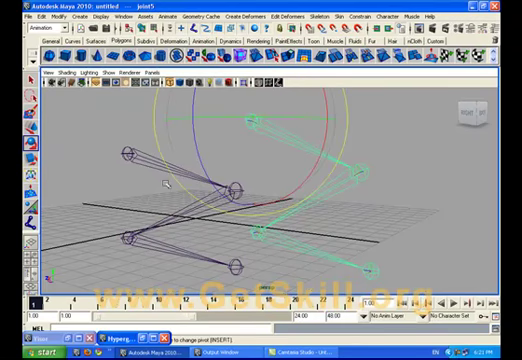
{"action": "left_click_drag", "start_coordinate": [259, 190], "coordinate": [186, 222]}
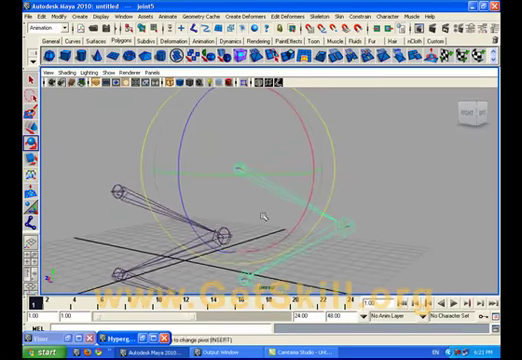
{"action": "scroll", "coordinate": [185, 220], "scroll_direction": "down", "scroll_amount": 3}
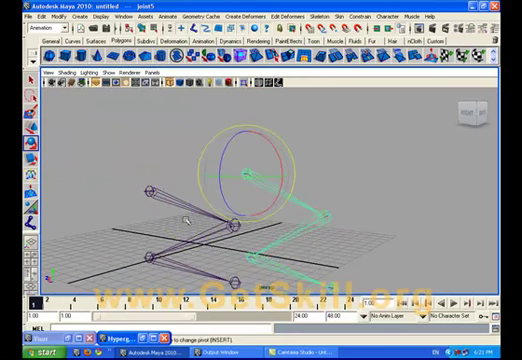
{"action": "mouse_move", "coordinate": [185, 220]}
{"action": "left_mouse_down", "text": "alt"}
{"action": "mouse_move", "coordinate": [225, 208]}
{"action": "mouse_move", "coordinate": [310, 211]}
{"action": "mouse_move", "coordinate": [298, 217]}
{"action": "mouse_move", "coordinate": [259, 195]}
{"action": "mouse_move", "coordinate": [237, 196]}
{"action": "mouse_move", "coordinate": [375, 238]}
{"action": "left_mouse_up", "text": "alt"}
{"action": "left_click", "coordinate": [383, 242]}
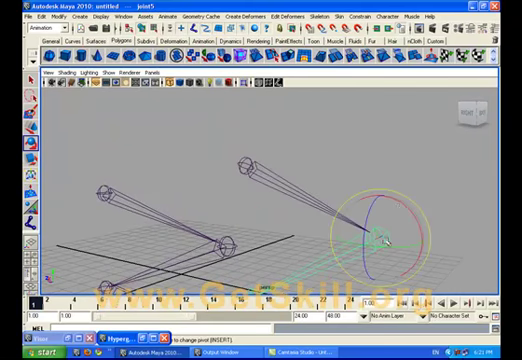
{"action": "mouse_move", "coordinate": [400, 232]}
{"action": "left_mouse_down", "text": "alt"}
{"action": "mouse_move", "coordinate": [269, 207]}
{"action": "mouse_move", "coordinate": [267, 190]}
{"action": "left_mouse_up", "text": "alt"}
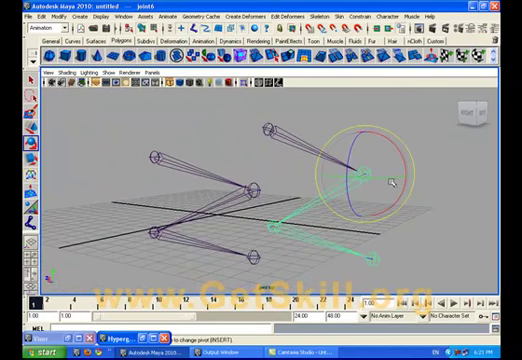
{"action": "mouse_move", "coordinate": [382, 177]}
{"action": "left_mouse_down"}
{"action": "mouse_move", "coordinate": [414, 177]}
{"action": "mouse_move", "coordinate": [346, 181]}
{"action": "mouse_move", "coordinate": [414, 180]}
{"action": "left_mouse_up"}
Swing the green chain about joint2 and joint6 until it lies horizontal
{"action": "left_click", "coordinate": [259, 197]}
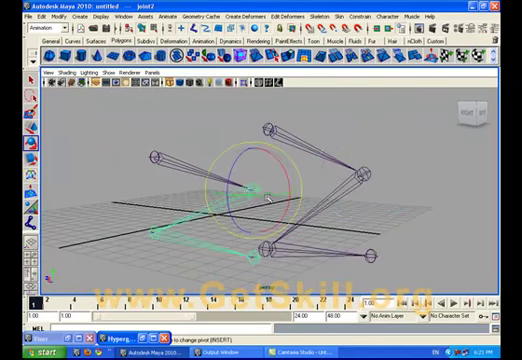
{"action": "mouse_move", "coordinate": [270, 195]}
{"action": "left_mouse_down"}
{"action": "mouse_move", "coordinate": [311, 196]}
{"action": "mouse_move", "coordinate": [227, 207]}
{"action": "mouse_move", "coordinate": [287, 205]}
{"action": "left_mouse_up"}
{"action": "mouse_move", "coordinate": [301, 211]}
{"action": "left_mouse_down", "text": "alt"}
{"action": "mouse_move", "coordinate": [330, 206]}
{"action": "mouse_move", "coordinate": [242, 202]}
{"action": "mouse_move", "coordinate": [285, 195]}
{"action": "mouse_move", "coordinate": [299, 184]}
{"action": "mouse_move", "coordinate": [332, 211]}
{"action": "mouse_move", "coordinate": [241, 221]}
{"action": "mouse_move", "coordinate": [252, 223]}
{"action": "mouse_move", "coordinate": [262, 204]}
{"action": "left_mouse_up", "text": "alt"}
{"action": "left_click", "coordinate": [296, 181]}
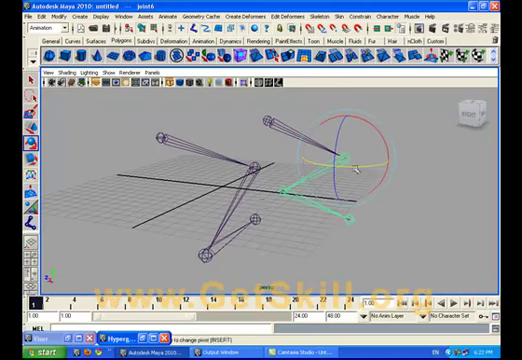
{"action": "mouse_move", "coordinate": [355, 167]}
{"action": "left_mouse_down"}
{"action": "mouse_move", "coordinate": [330, 167]}
{"action": "mouse_move", "coordinate": [340, 175]}
{"action": "mouse_move", "coordinate": [375, 172]}
{"action": "left_mouse_up"}
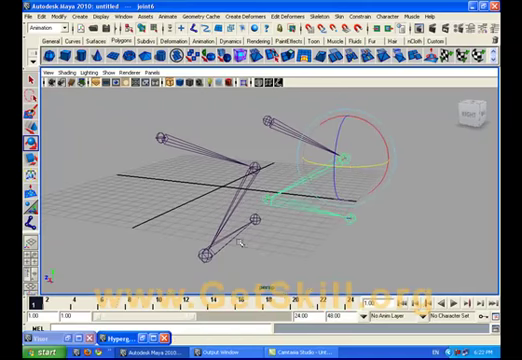
{"action": "left_click", "coordinate": [256, 171]}
{"action": "mouse_move", "coordinate": [266, 177]}
{"action": "left_mouse_down"}
{"action": "mouse_move", "coordinate": [200, 181]}
{"action": "mouse_move", "coordinate": [254, 190]}
{"action": "mouse_move", "coordinate": [248, 186]}
{"action": "mouse_move", "coordinate": [258, 195]}
{"action": "mouse_move", "coordinate": [222, 192]}
{"action": "mouse_move", "coordinate": [250, 197]}
{"action": "mouse_move", "coordinate": [227, 192]}
{"action": "left_mouse_up"}
Rotate joint6 again, undo that rotation, and swing the green chain to a new angle
{"action": "left_click", "coordinate": [345, 160]}
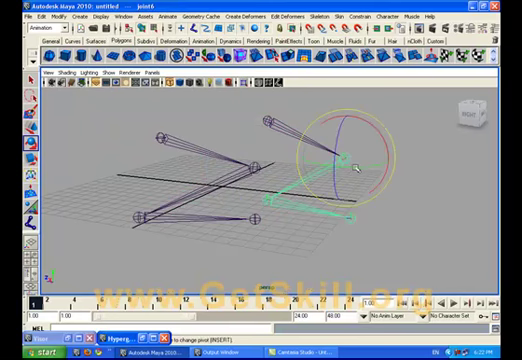
{"action": "mouse_move", "coordinate": [355, 167]}
{"action": "left_mouse_down"}
{"action": "mouse_move", "coordinate": [384, 169]}
{"action": "mouse_move", "coordinate": [317, 171]}
{"action": "mouse_move", "coordinate": [367, 173]}
{"action": "mouse_move", "coordinate": [345, 175]}
{"action": "mouse_move", "coordinate": [360, 177]}
{"action": "mouse_move", "coordinate": [352, 178]}
{"action": "left_mouse_up"}
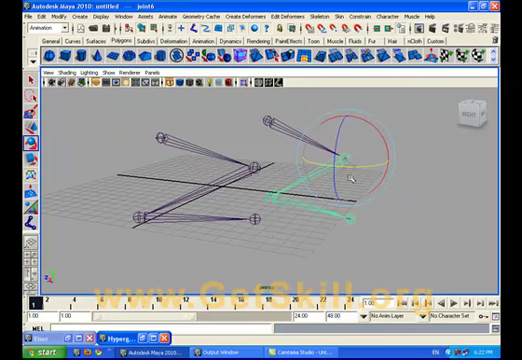
{"action": "key", "text": "ctrl+z"}
{"action": "key", "text": "ctrl+z"}
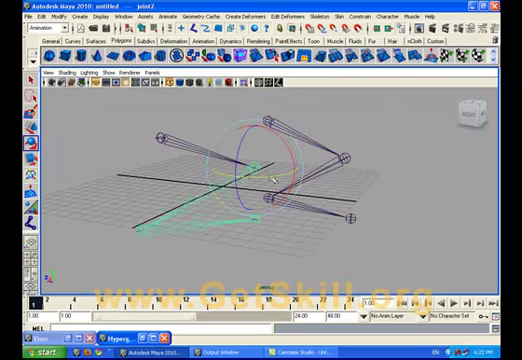
{"action": "mouse_move", "coordinate": [268, 180]}
{"action": "left_mouse_down"}
{"action": "mouse_move", "coordinate": [239, 181]}
{"action": "mouse_move", "coordinate": [271, 183]}
{"action": "mouse_move", "coordinate": [239, 175]}
{"action": "mouse_move", "coordinate": [262, 185]}
{"action": "mouse_move", "coordinate": [248, 183]}
{"action": "mouse_move", "coordinate": [263, 184]}
{"action": "mouse_move", "coordinate": [265, 189]}
{"action": "mouse_move", "coordinate": [232, 186]}
{"action": "mouse_move", "coordinate": [255, 200]}
{"action": "left_mouse_up"}
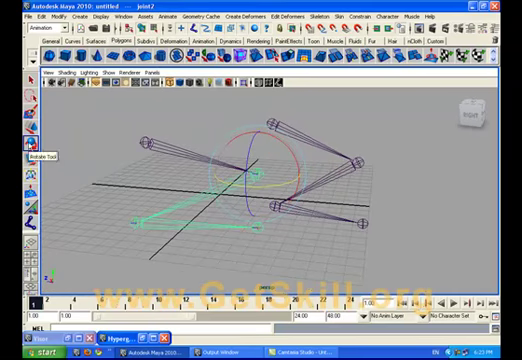
Set the Rotate Tool to Local mode and select joint6, framed up close
{"action": "double_click", "coordinate": [31, 145]}
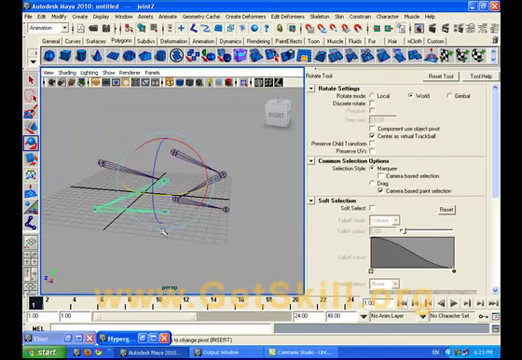
{"action": "left_click_drag", "start_coordinate": [143, 211], "coordinate": [216, 213], "text": "alt"}
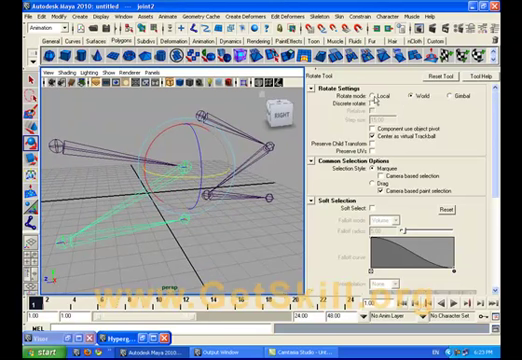
{"action": "left_click", "coordinate": [373, 97]}
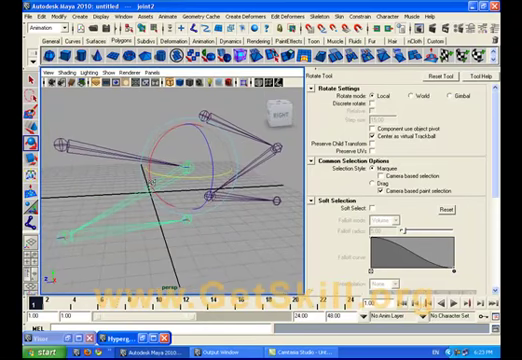
{"action": "left_click", "coordinate": [268, 117]}
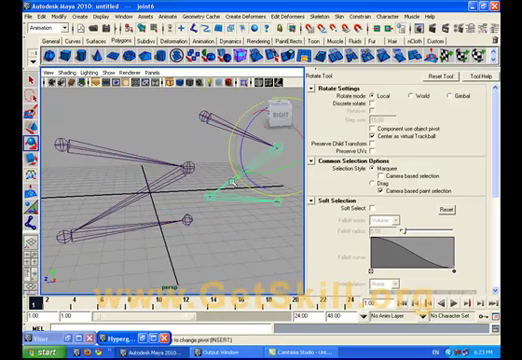
{"action": "mouse_move", "coordinate": [233, 181]}
{"action": "left_mouse_down"}
{"action": "mouse_move", "coordinate": [183, 213]}
{"action": "mouse_move", "coordinate": [142, 227]}
{"action": "mouse_move", "coordinate": [226, 222]}
{"action": "left_mouse_up"}
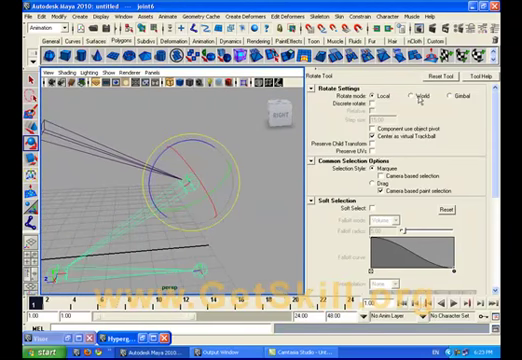
Switch rotation between World and Local axes twice to compare them, finishing in Gimbal mode
{"action": "left_click", "coordinate": [412, 96]}
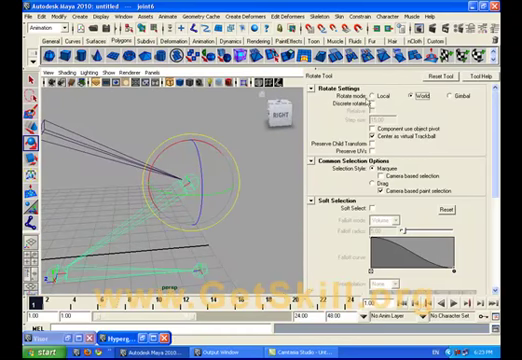
{"action": "left_click", "coordinate": [372, 96]}
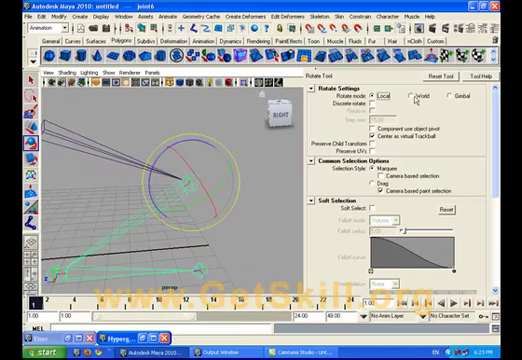
{"action": "left_click", "coordinate": [412, 96]}
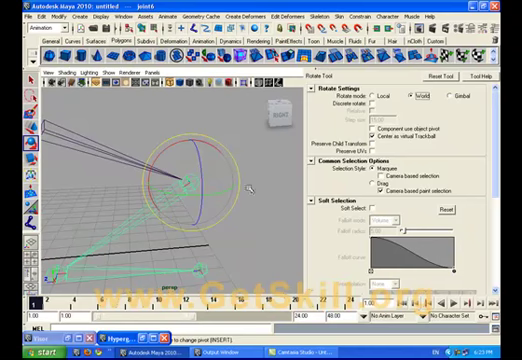
{"action": "left_click", "coordinate": [373, 96]}
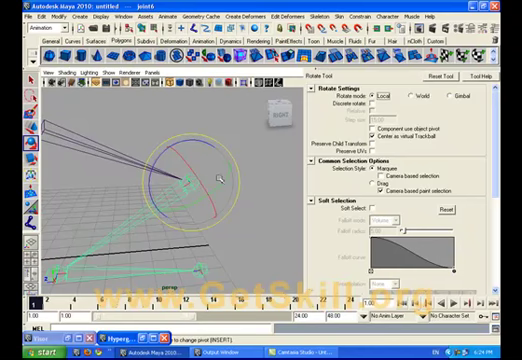
{"action": "left_click", "coordinate": [451, 97]}
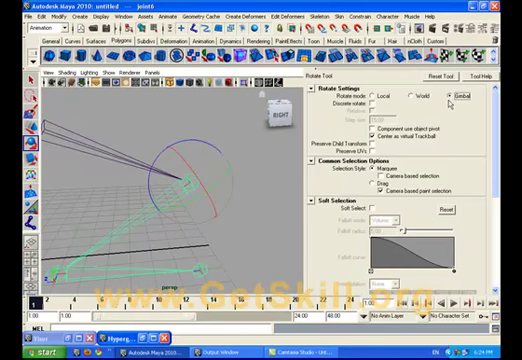